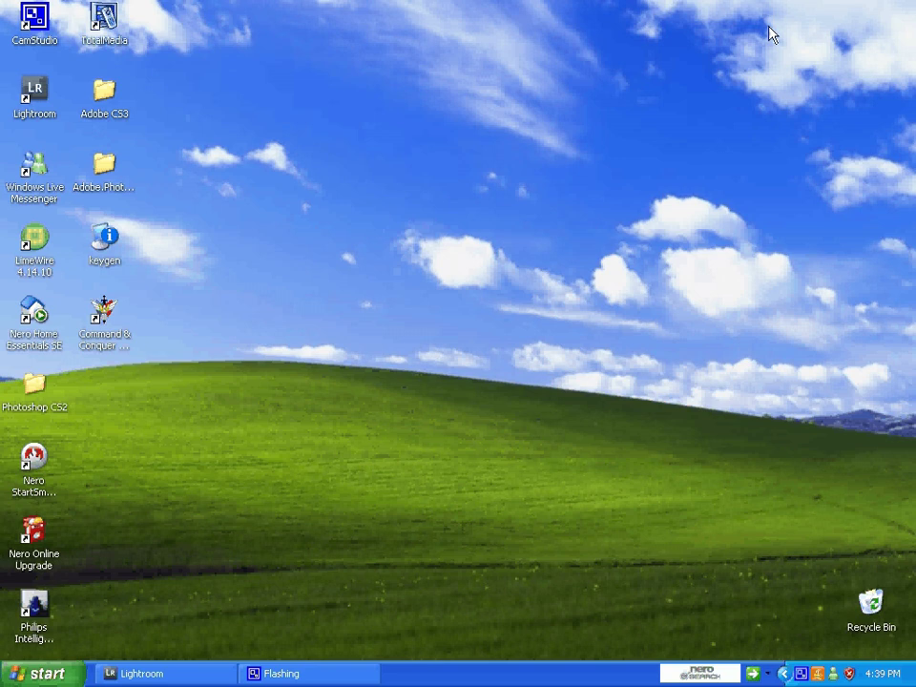
Step: Restore the Lightroom window and scroll through the six 'london with parrys' photos in the Library grid
{"action": "left_click", "coordinate": [169, 678]}
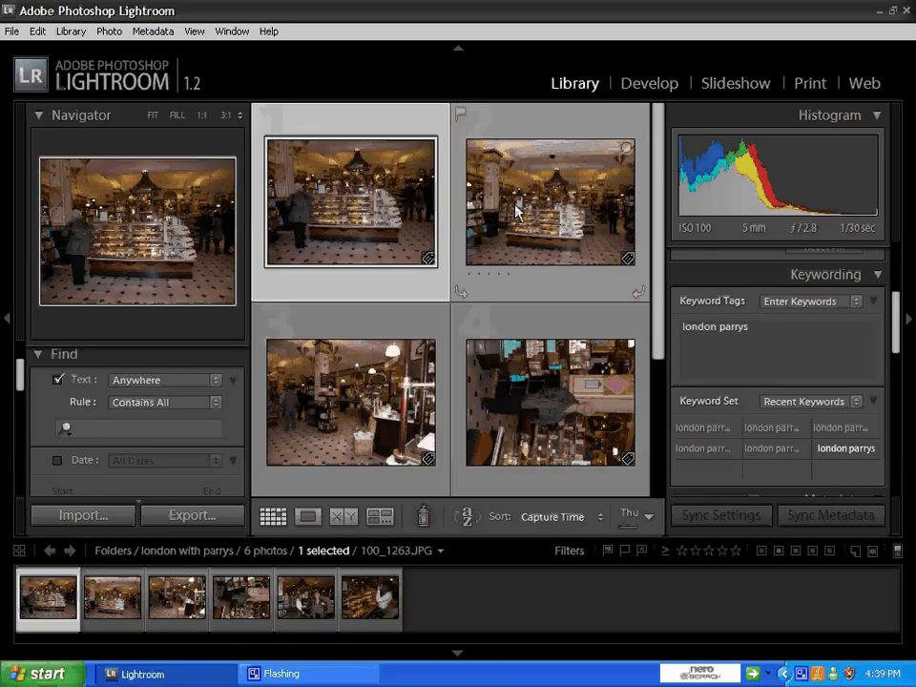
{"action": "scroll", "coordinate": [516, 211], "scroll_direction": "down", "scroll_amount": 2}
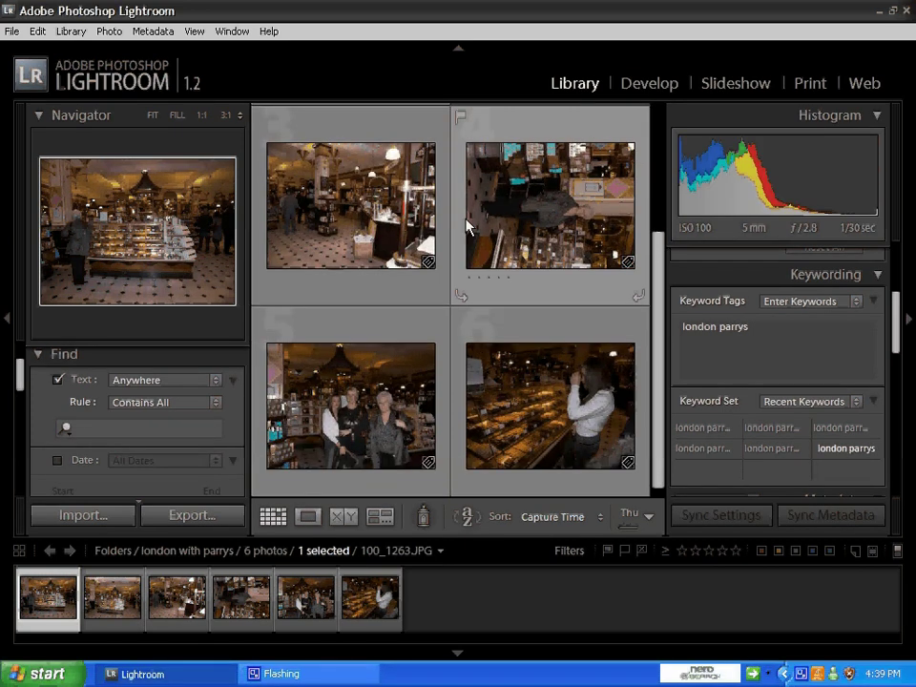
{"action": "scroll", "coordinate": [463, 223], "scroll_direction": "up", "scroll_amount": 1}
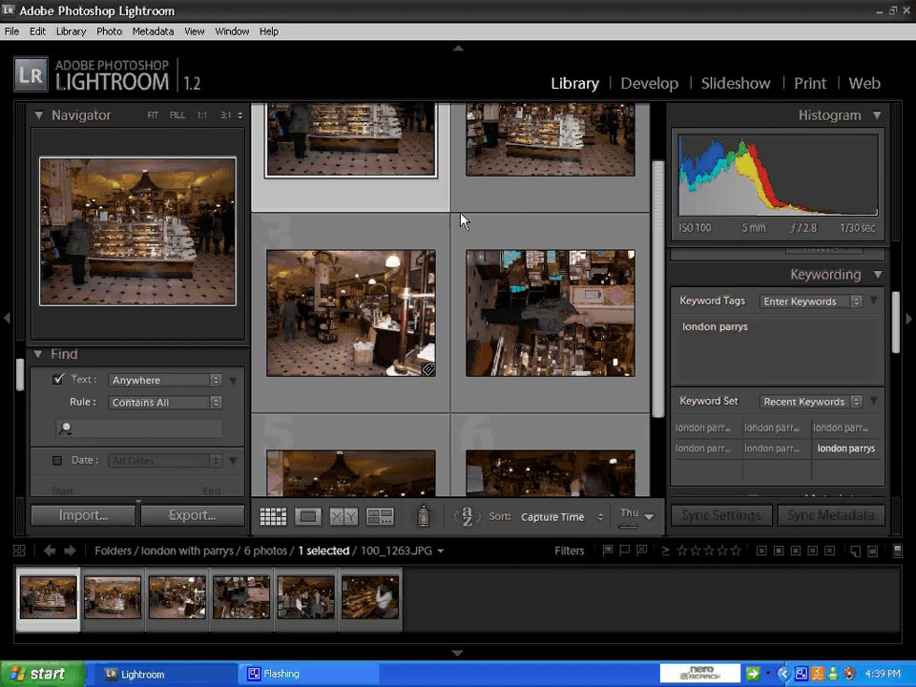
{"action": "scroll", "coordinate": [462, 220], "scroll_direction": "up", "scroll_amount": 1}
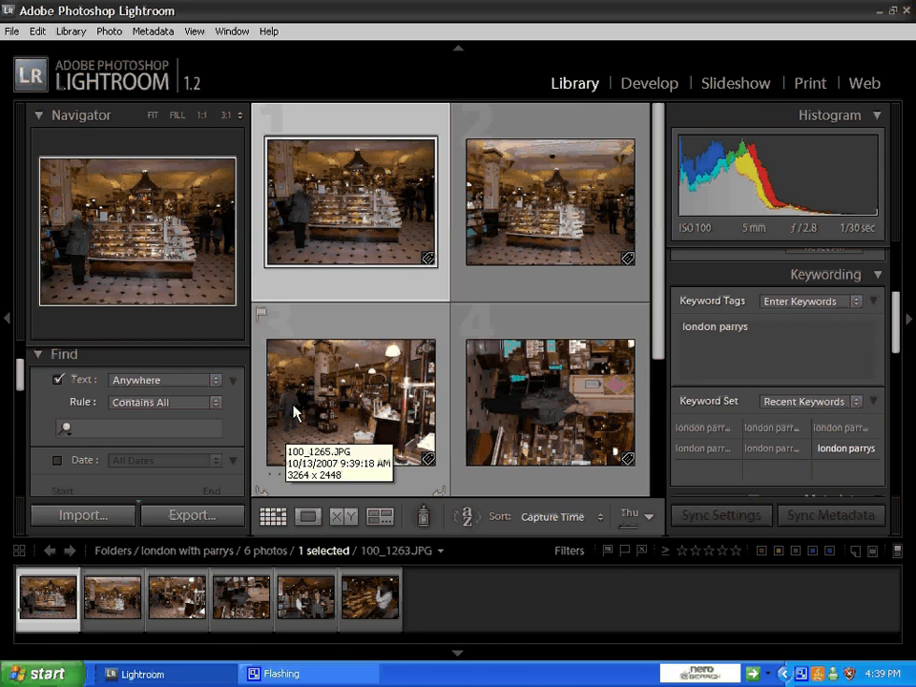
{"action": "left_click", "coordinate": [132, 433]}
{"action": "type", "text": "london"}
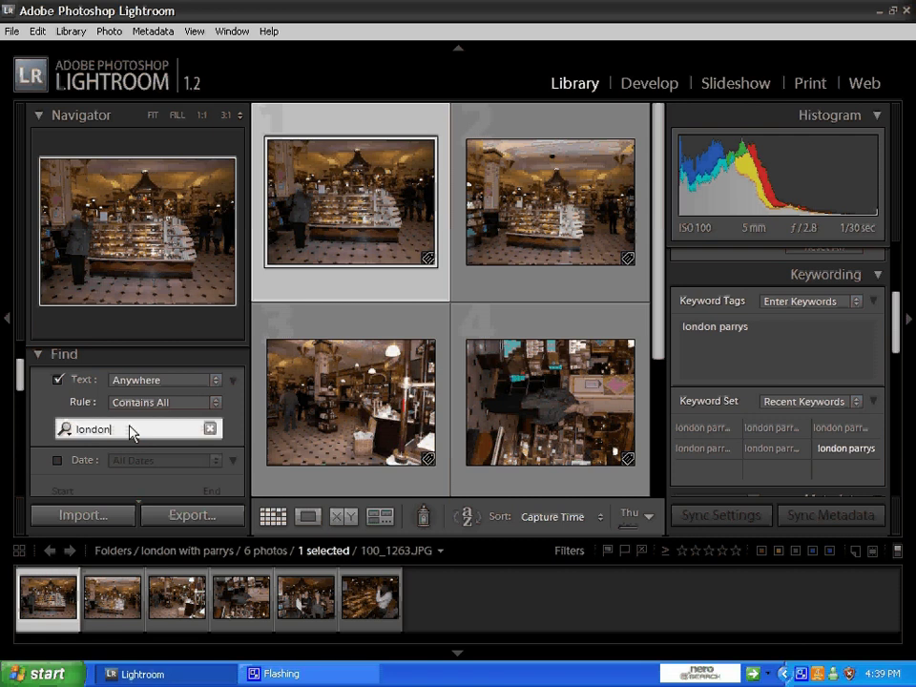
{"action": "key", "text": "Return"}
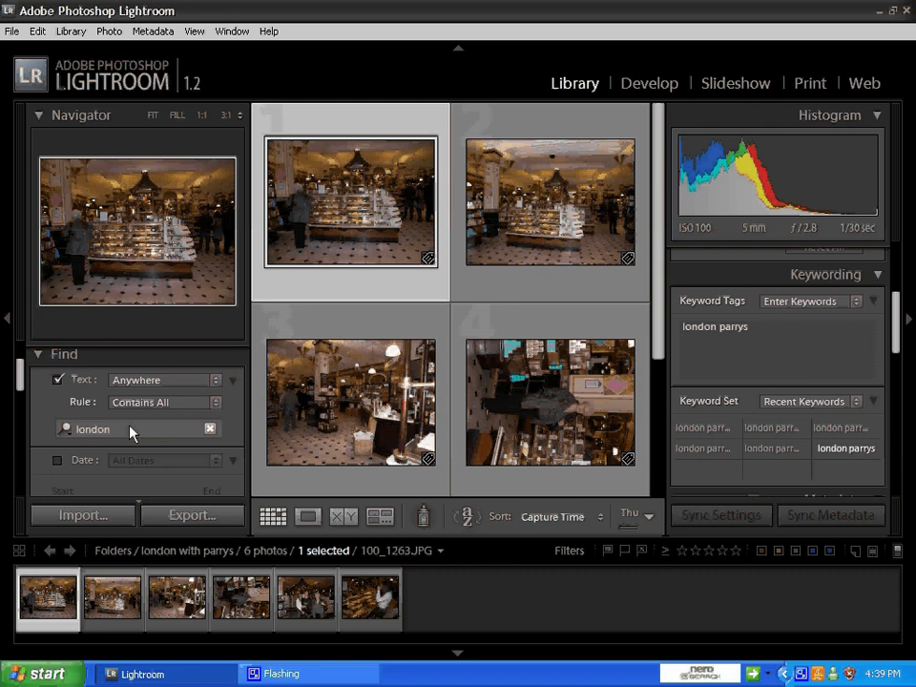
{"action": "double_click", "coordinate": [93, 433]}
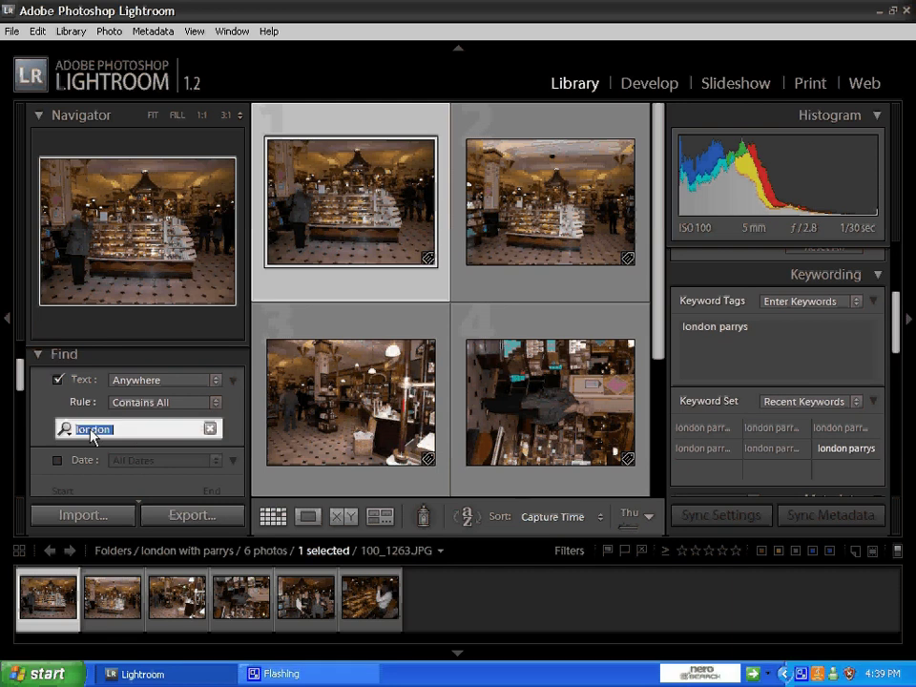
{"action": "type", "text": "parrys"}
{"action": "key", "text": "Return"}
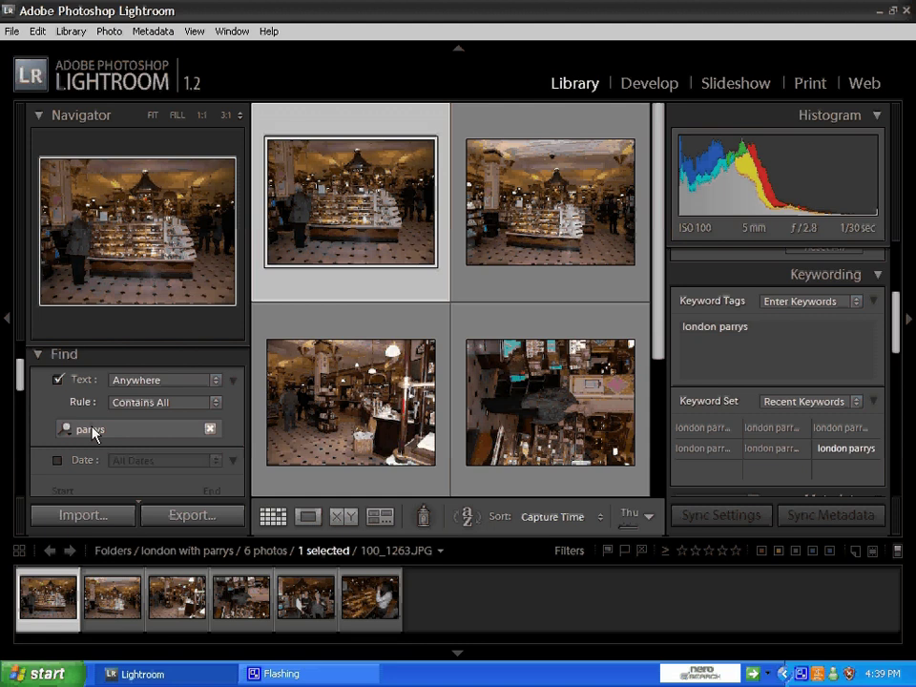
{"action": "double_click", "coordinate": [94, 433]}
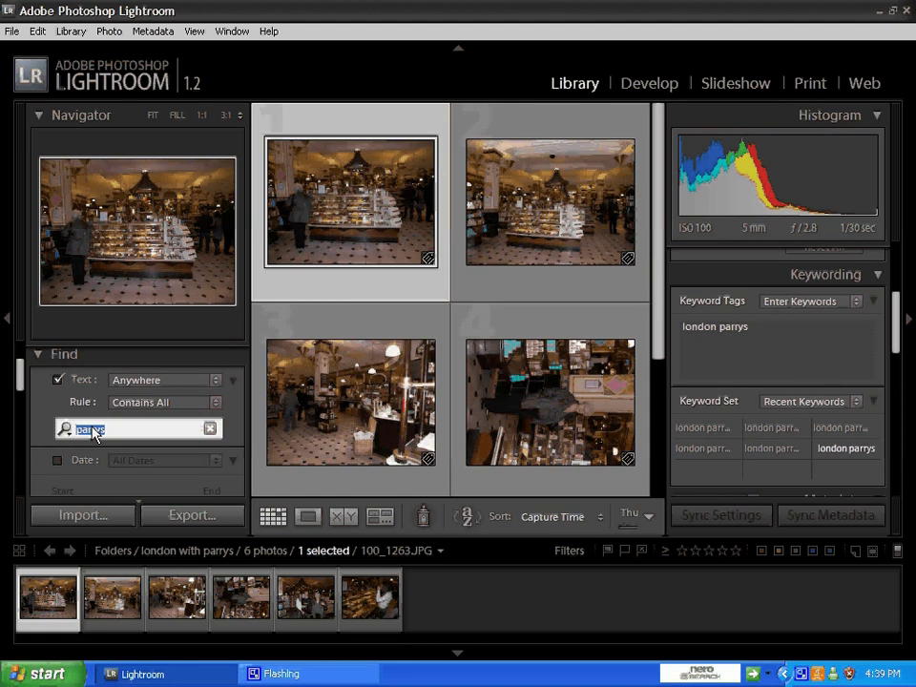
{"action": "key", "text": "BackSpace"}
{"action": "key", "text": "Return"}
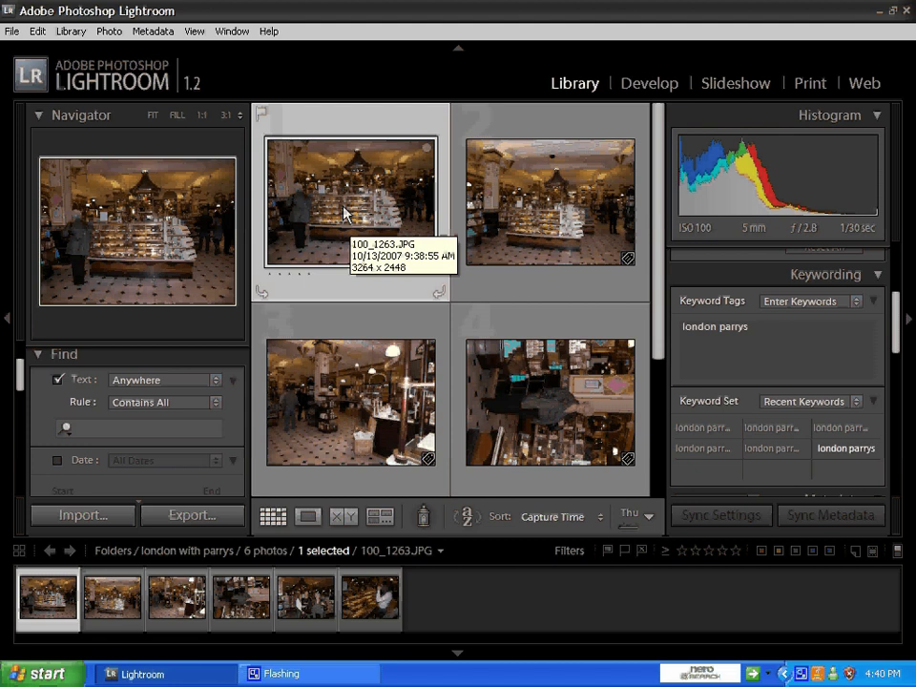
Step: Append 'harrods' and a person's name to photo 100_1263.JPG's keywords, then advance to the next photo
{"action": "left_click", "coordinate": [765, 318]}
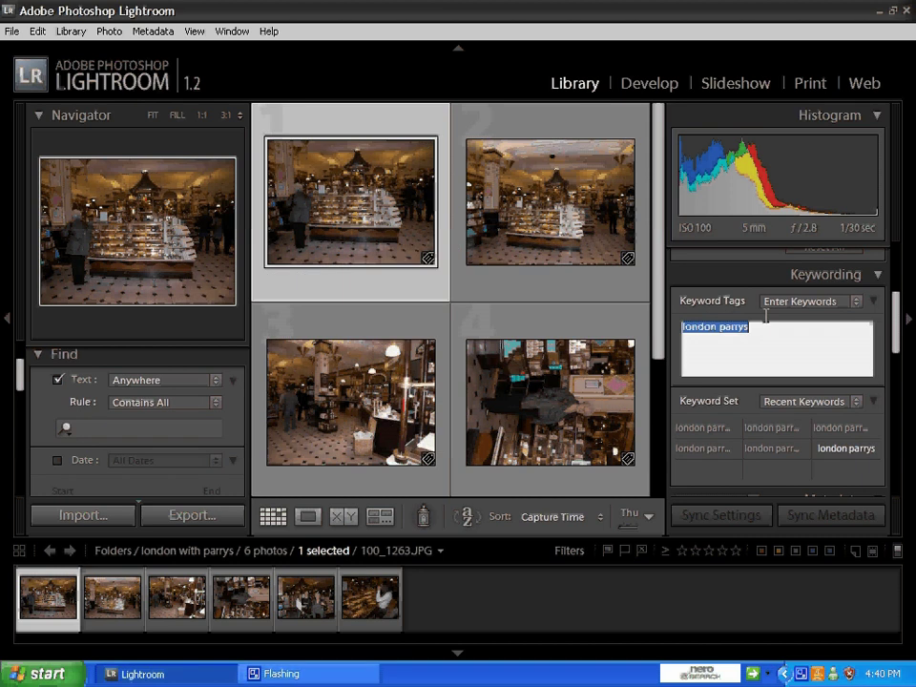
{"action": "left_click", "coordinate": [769, 345]}
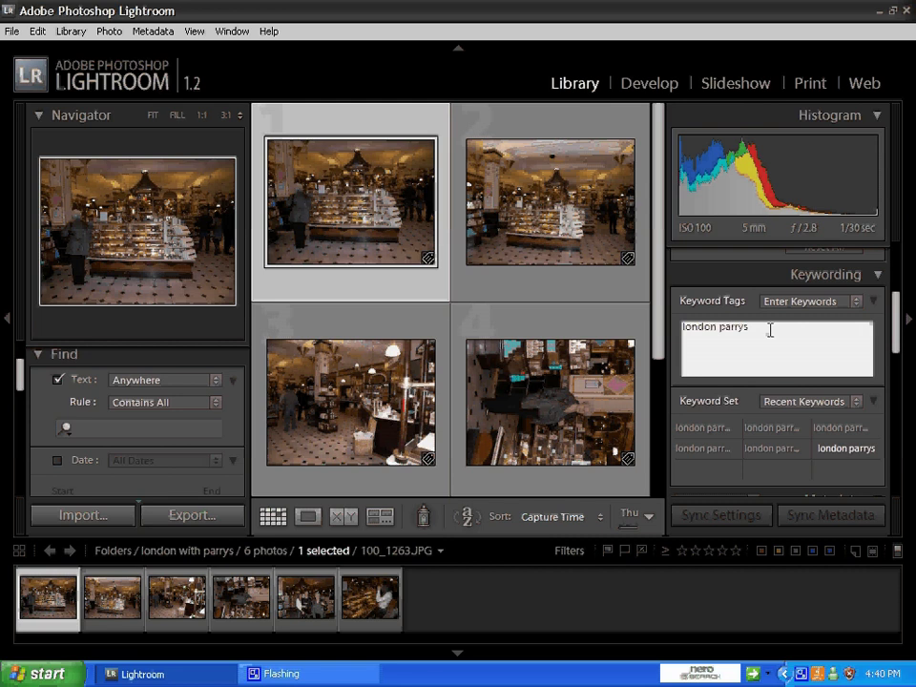
{"action": "type", "text": "harrods"}
{"action": "type", "text": "christeen"}
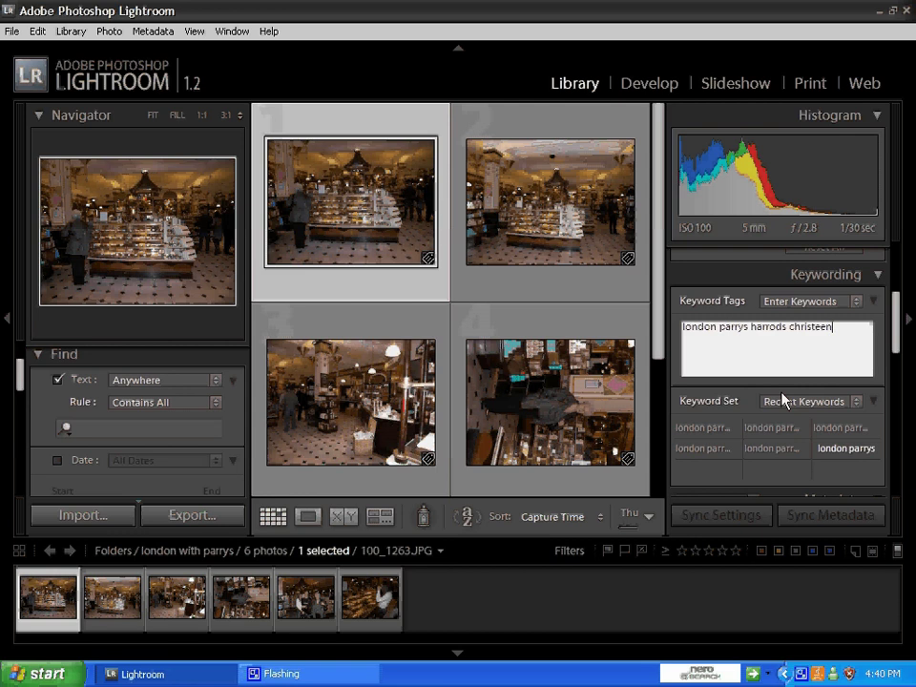
{"action": "key", "text": "Return"}
{"action": "key", "text": "ctrl+Right"}
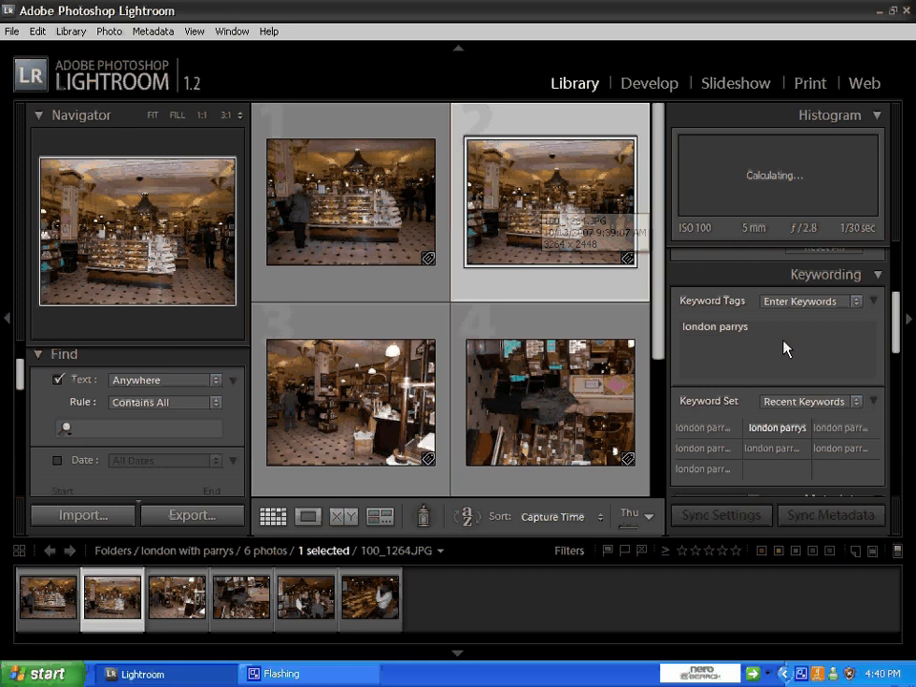
Step: Add keywords to three photos: 'harrods' to the second, 'london harrods' to the third, and a name plus 'harrods' to the fourth
{"action": "left_click", "coordinate": [784, 329]}
{"action": "left_click", "coordinate": [774, 331]}
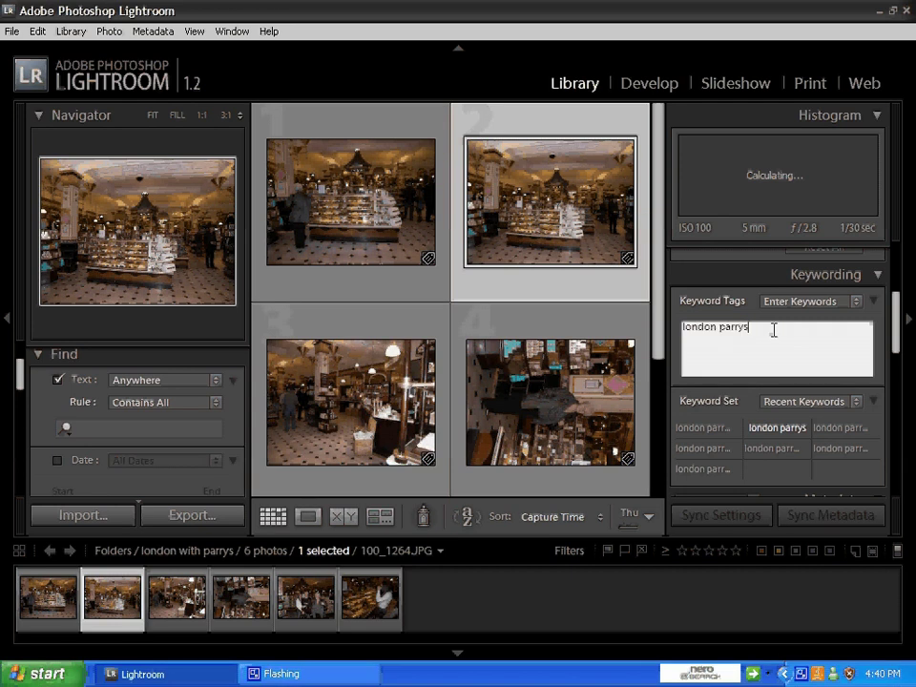
{"action": "type", "text": "harrods"}
{"action": "left_click", "coordinate": [427, 408]}
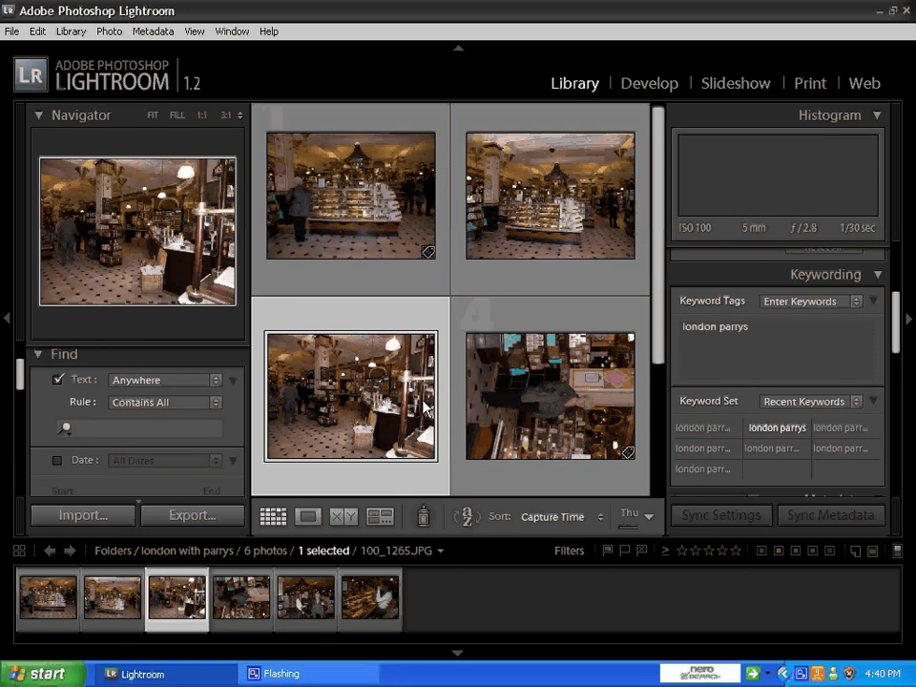
{"action": "left_click", "coordinate": [768, 328]}
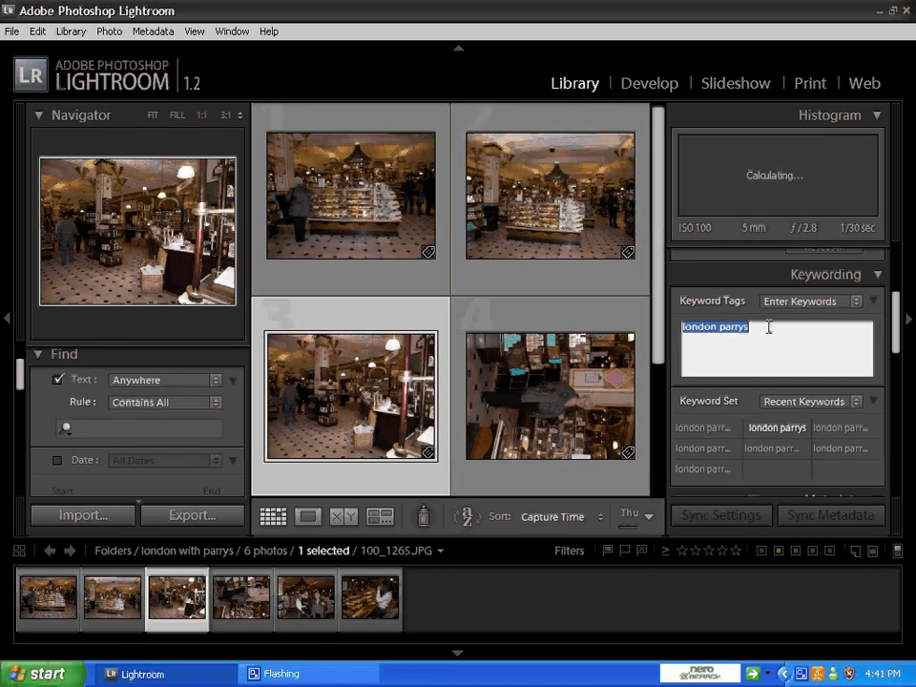
{"action": "type", "text": "london harrod"}
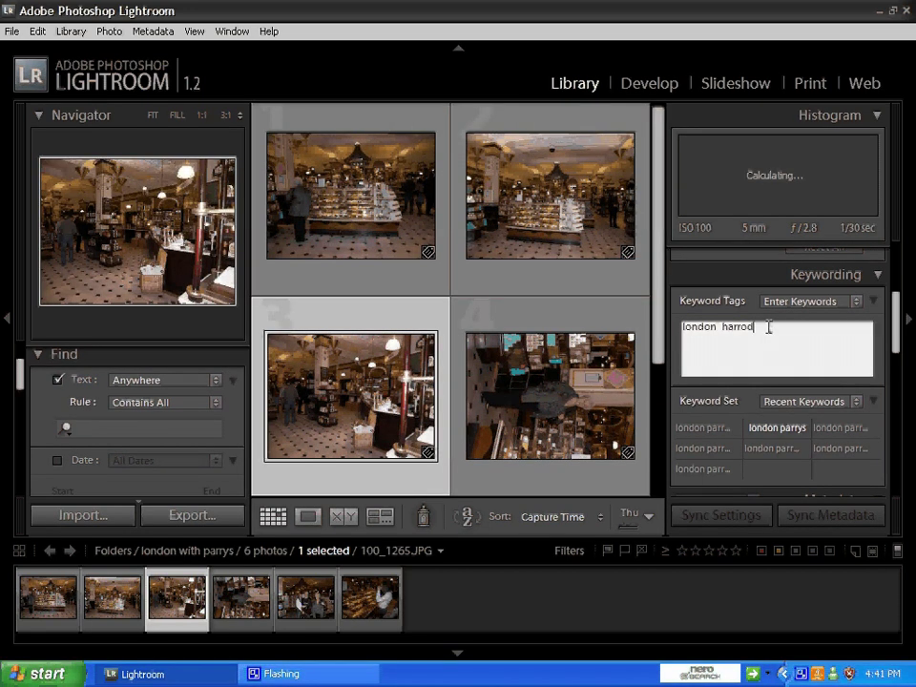
{"action": "type", "text": "s"}
{"action": "left_click", "coordinate": [532, 425]}
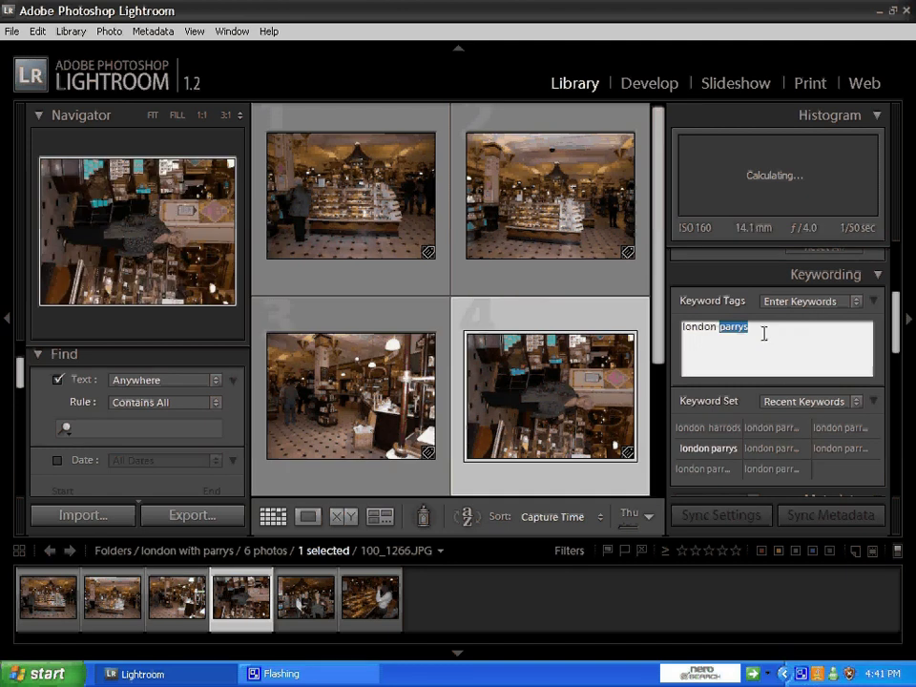
{"action": "left_click", "coordinate": [764, 333]}
{"action": "type", "text": "che"}
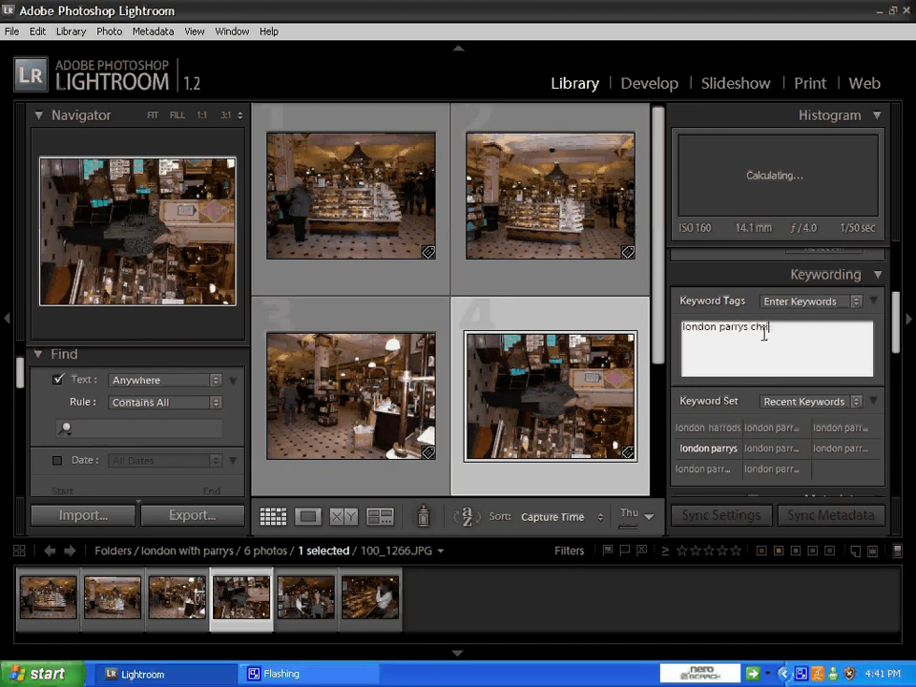
{"action": "type", "text": "lsea"}
{"action": "type", "text": "n ha"}
{"action": "type", "text": "rrods"}
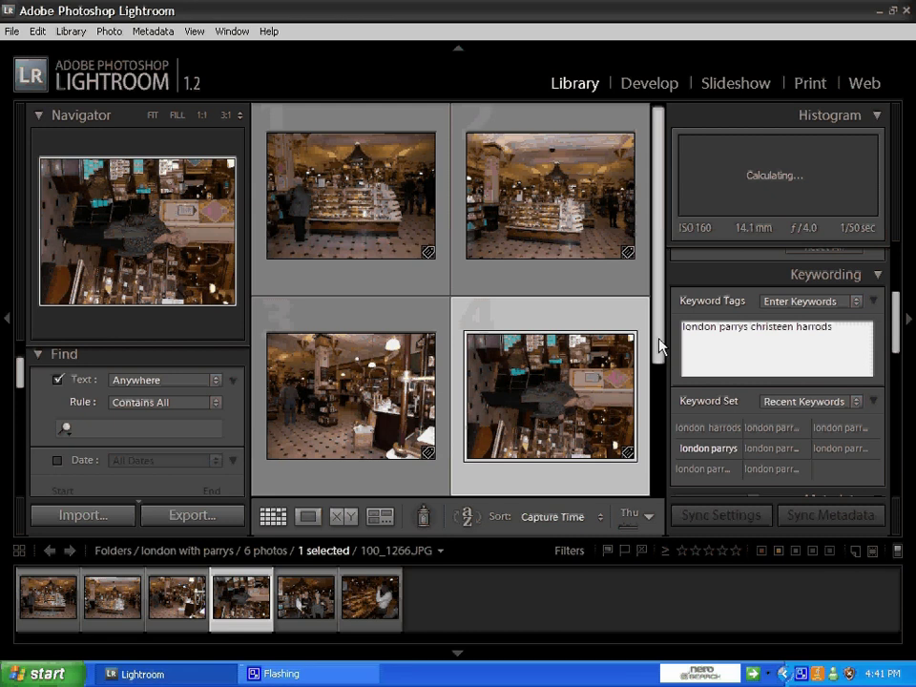
Step: Tag group photo 100_1267.JPG with 'harrods' and three people's names, fixing a typo in the last name
{"action": "left_click_drag", "start_coordinate": [660, 345], "coordinate": [641, 495]}
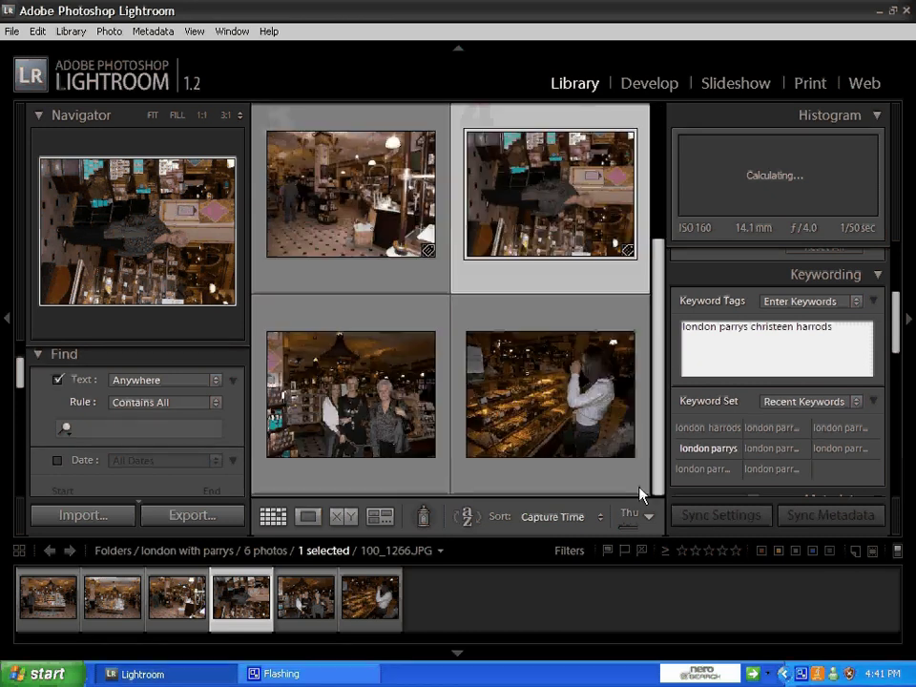
{"action": "left_click", "coordinate": [371, 417]}
{"action": "left_click", "coordinate": [773, 326]}
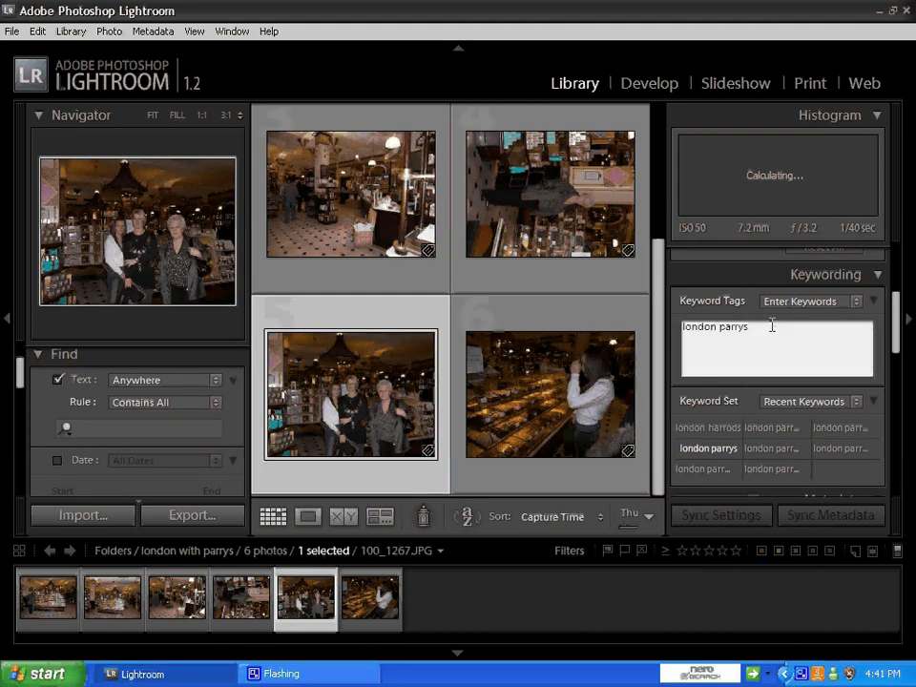
{"action": "type", "text": "harrods c"}
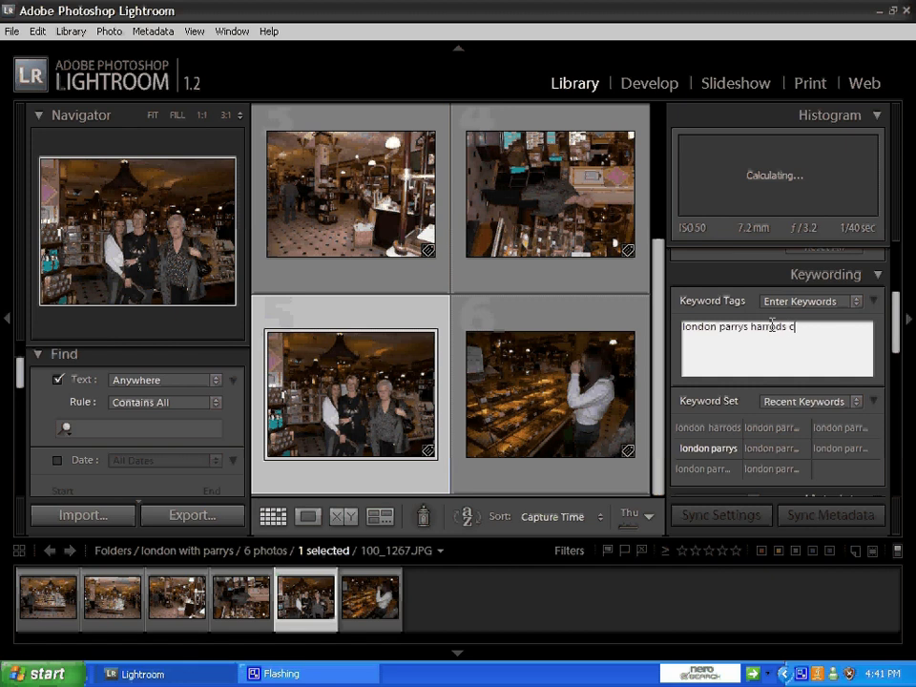
{"action": "type", "text": "hris"}
{"action": "type", "text": "te"}
{"action": "type", "text": "n"}
{"action": "type", "text": "i ju"}
{"action": "type", "text": "lie "}
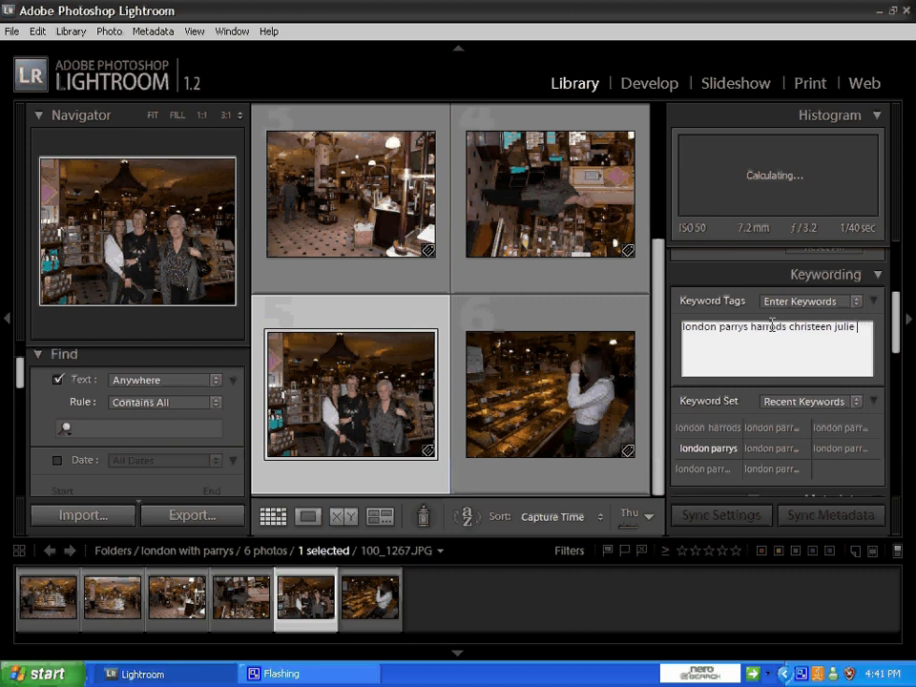
{"action": "type", "text": "jasmu"}
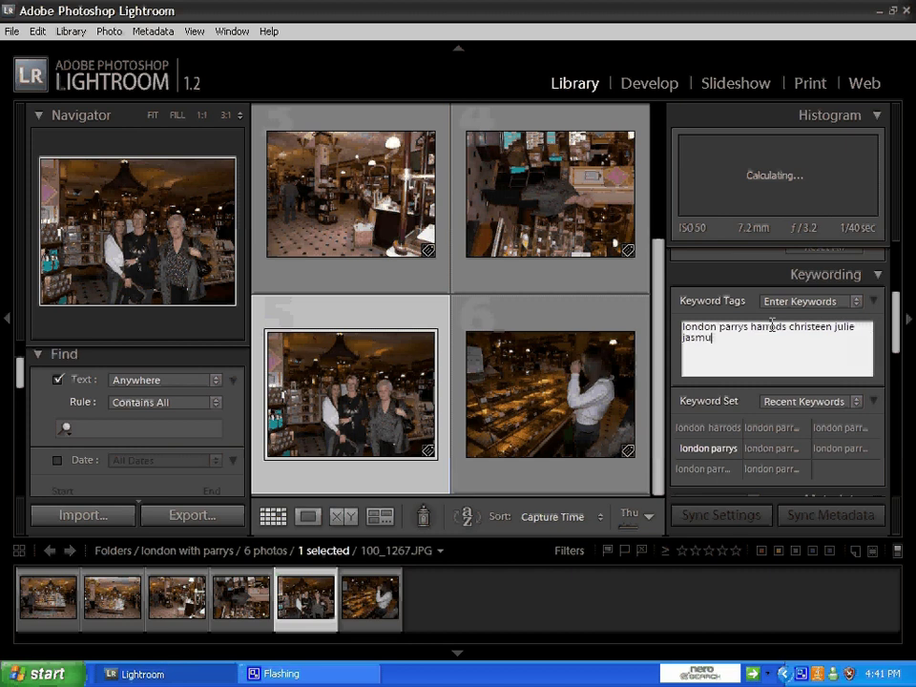
{"action": "key", "text": "BackSpace"}
{"action": "type", "text": "ine"}
Step: Tag photo 100_1268.JPG with 'harrods' and a person's name
{"action": "left_click", "coordinate": [561, 407]}
{"action": "left_click", "coordinate": [758, 329]}
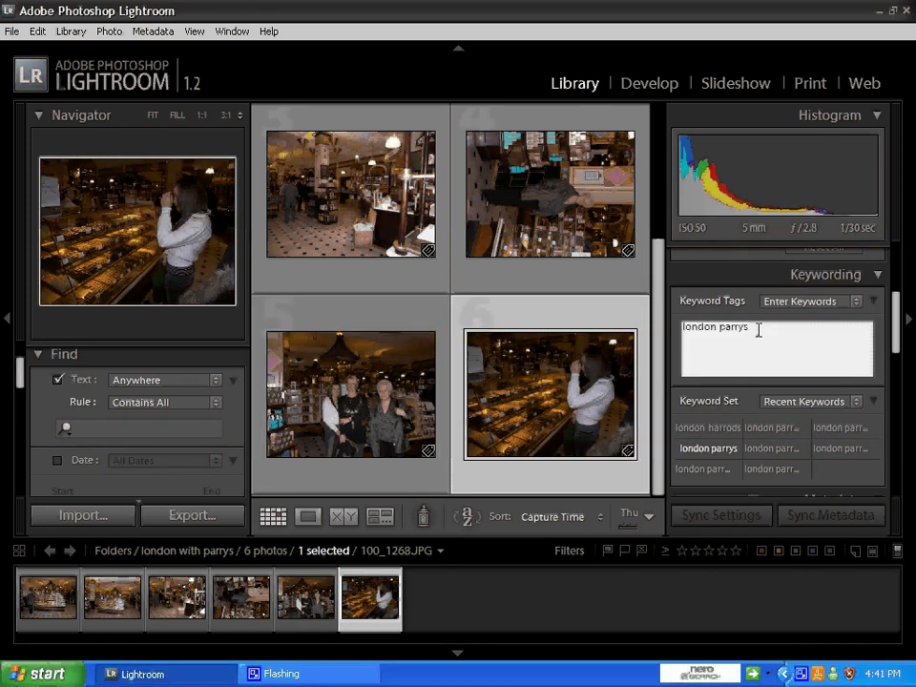
{"action": "type", "text": "harrods"}
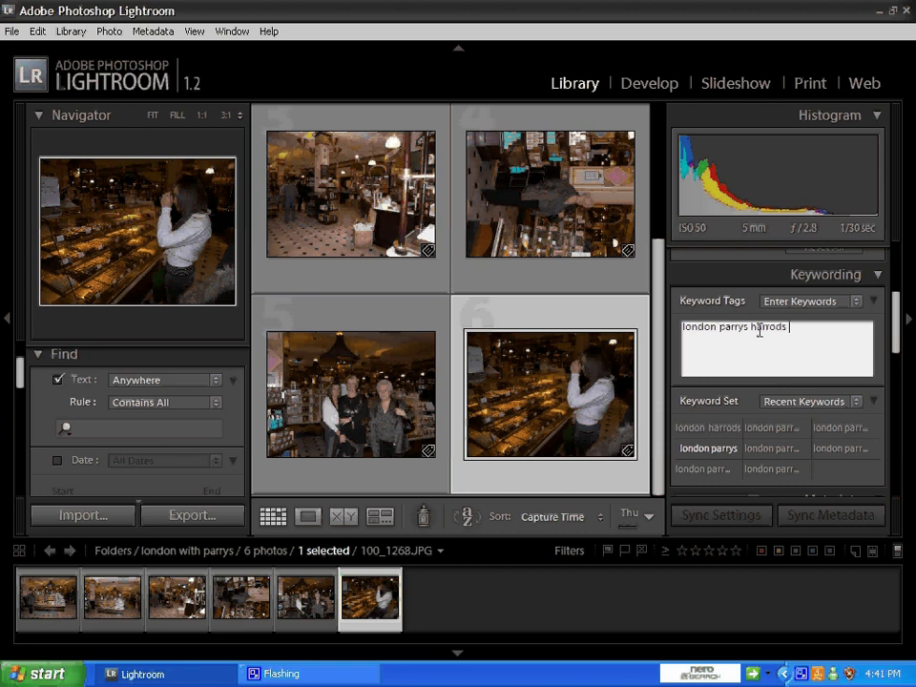
{"action": "type", "text": " jasmine"}
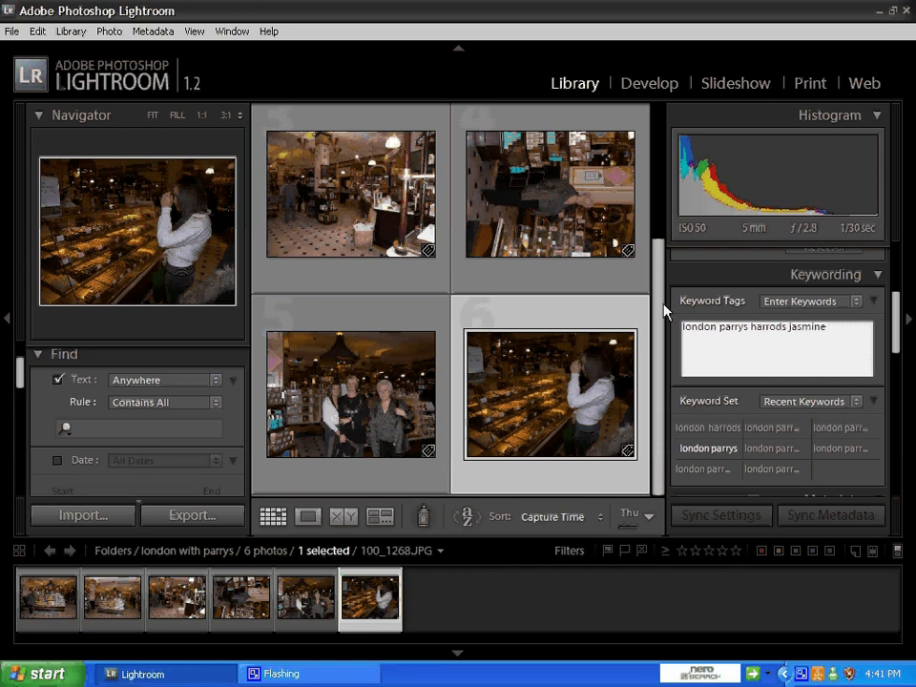
{"action": "left_click_drag", "start_coordinate": [659, 310], "coordinate": [657, 167]}
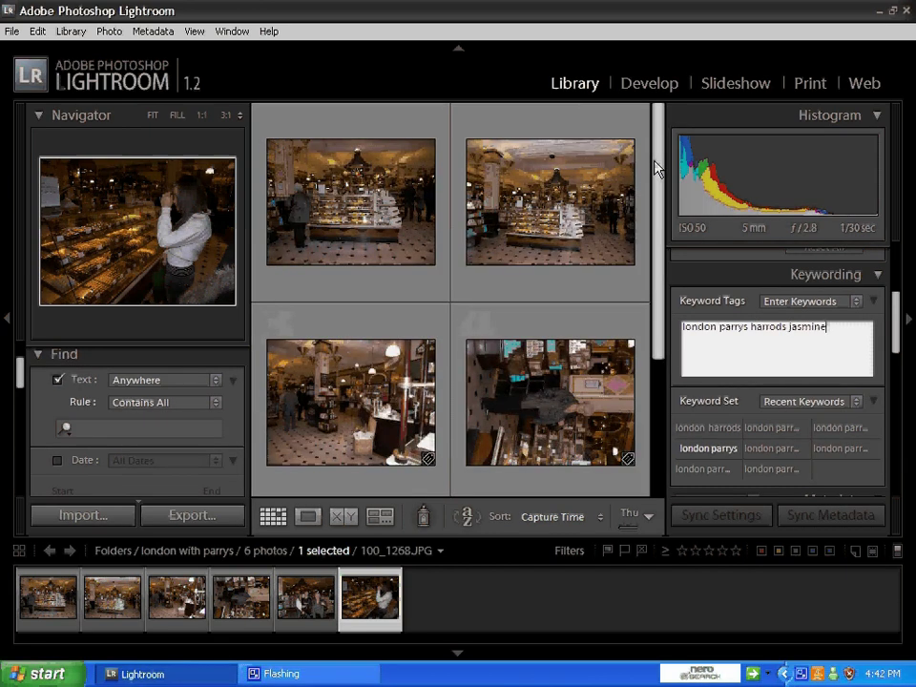
{"action": "left_click", "coordinate": [135, 429]}
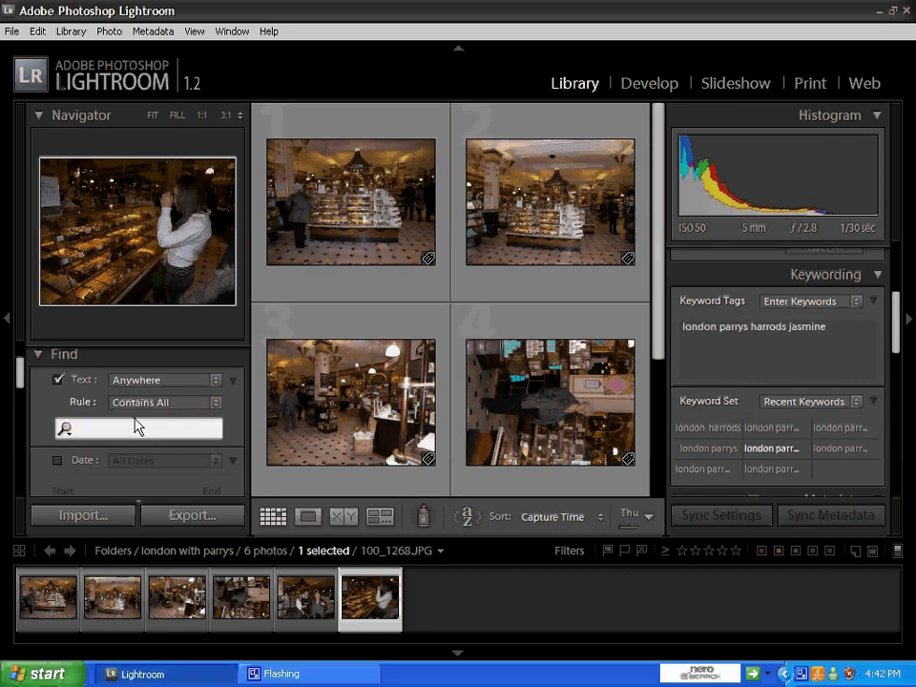
{"action": "type", "text": "london"}
{"action": "key", "text": "Return"}
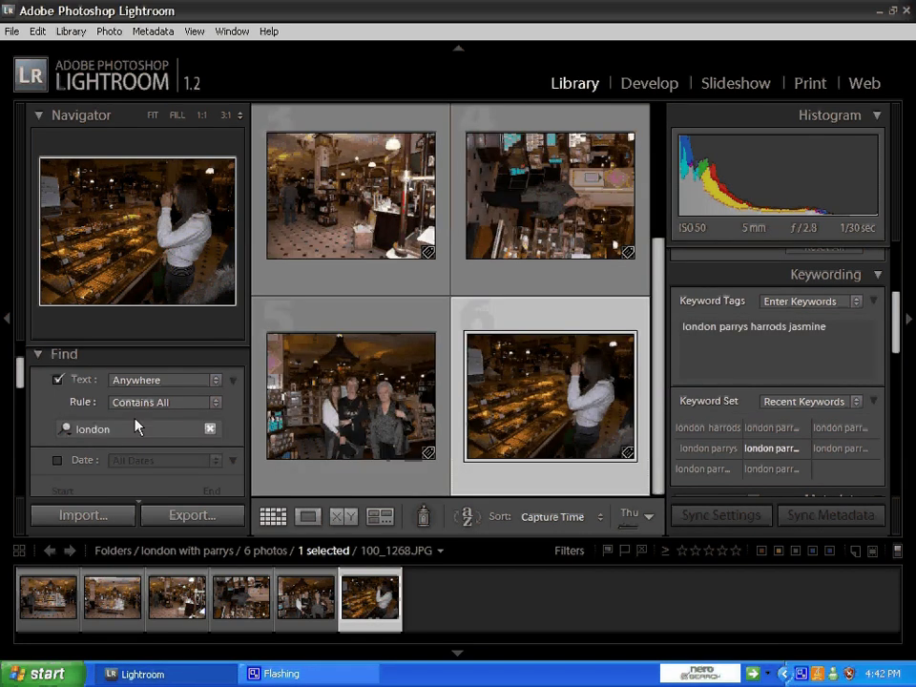
{"action": "left_click", "coordinate": [121, 429]}
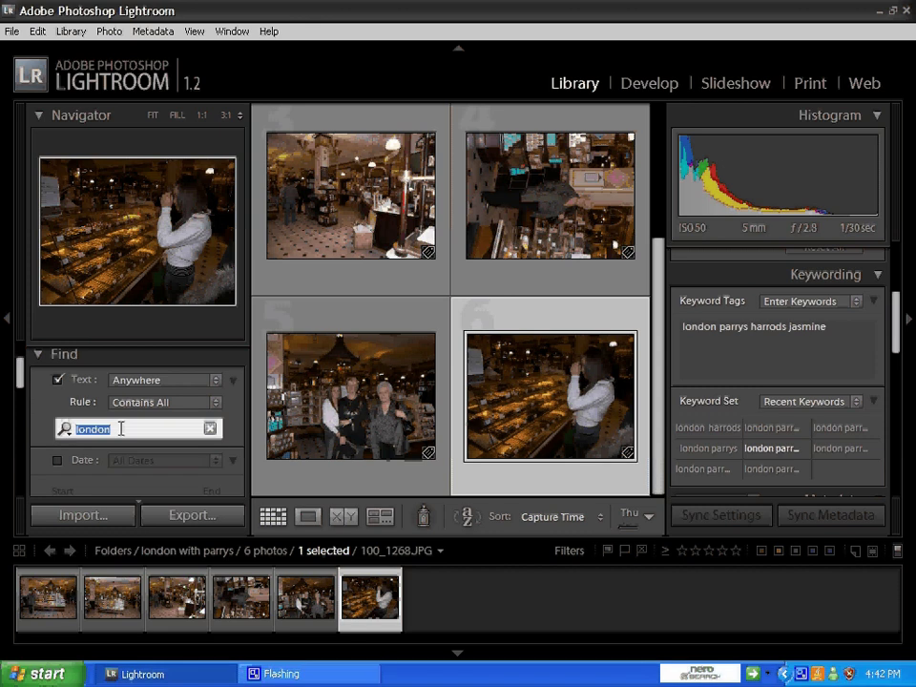
{"action": "type", "text": "parrys"}
{"action": "key", "text": "Return"}
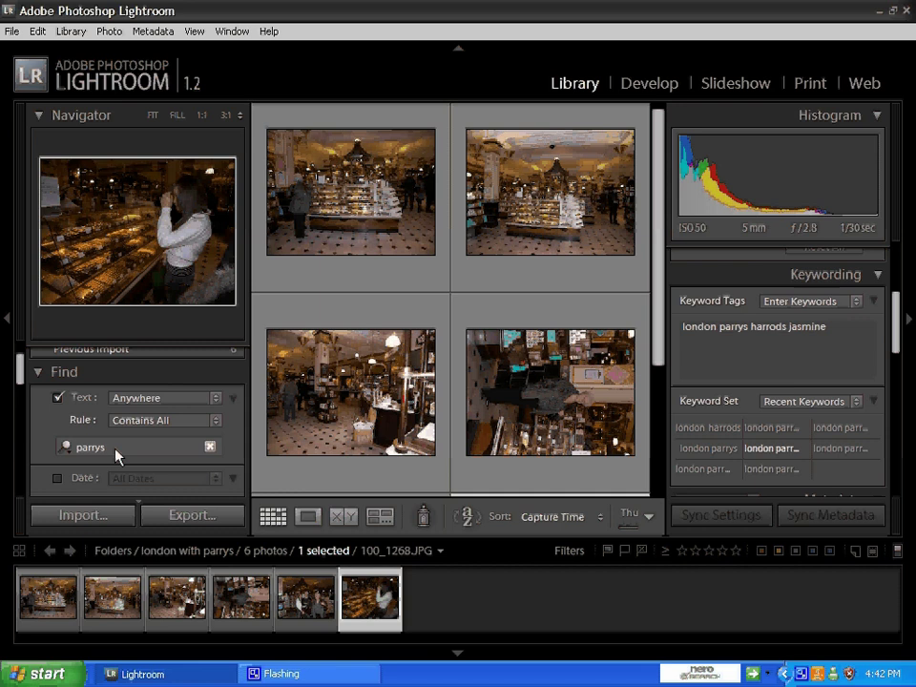
{"action": "left_click", "coordinate": [106, 442]}
{"action": "key", "text": "BackSpace"}
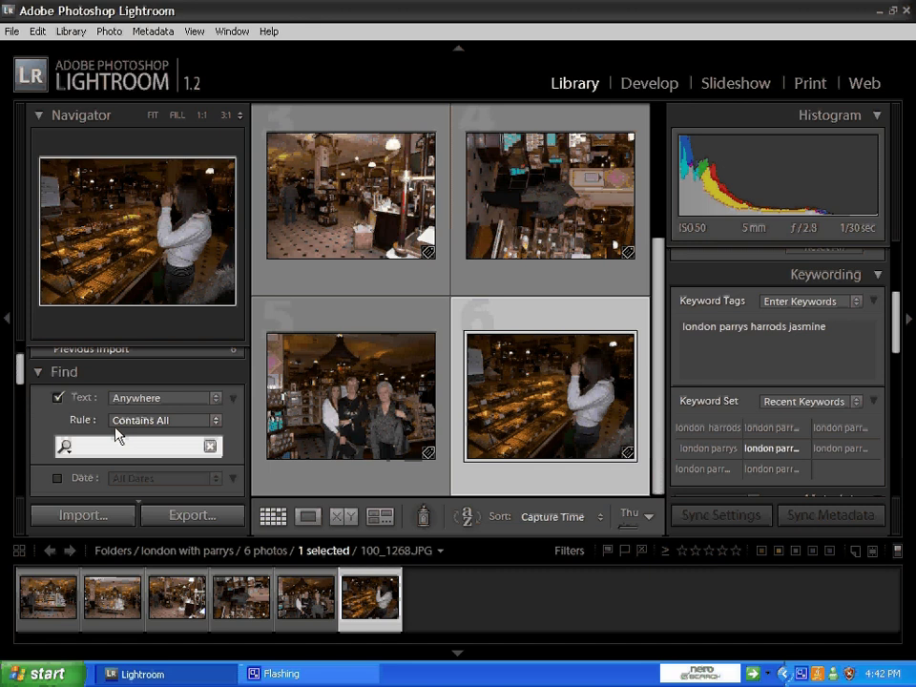
Step: Search the Find panel for two people's names in turn, then for 'harrods' to show all six photos
{"action": "type", "text": "jasmine"}
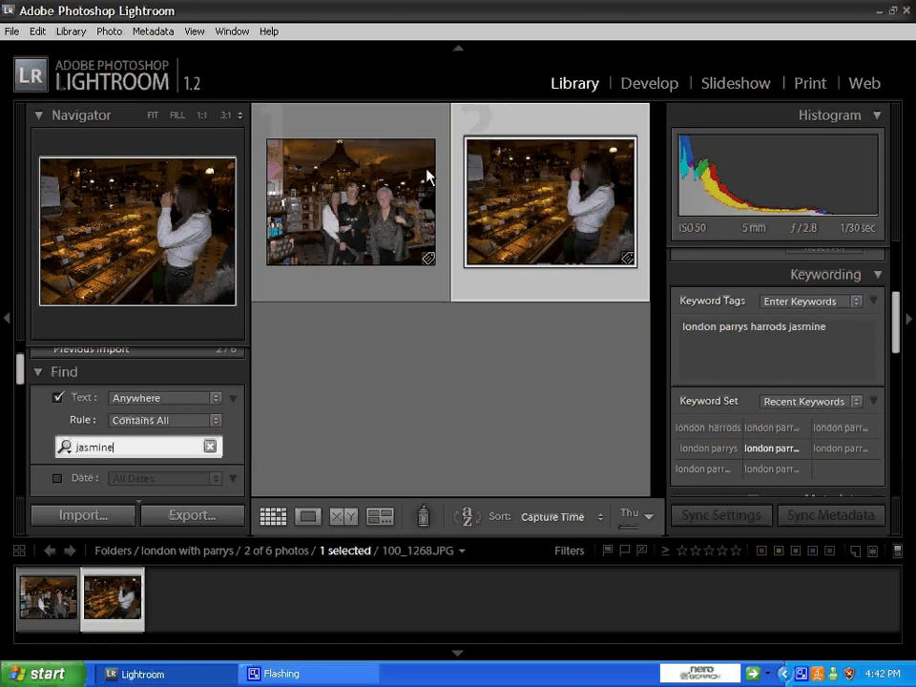
{"action": "left_click", "coordinate": [353, 210]}
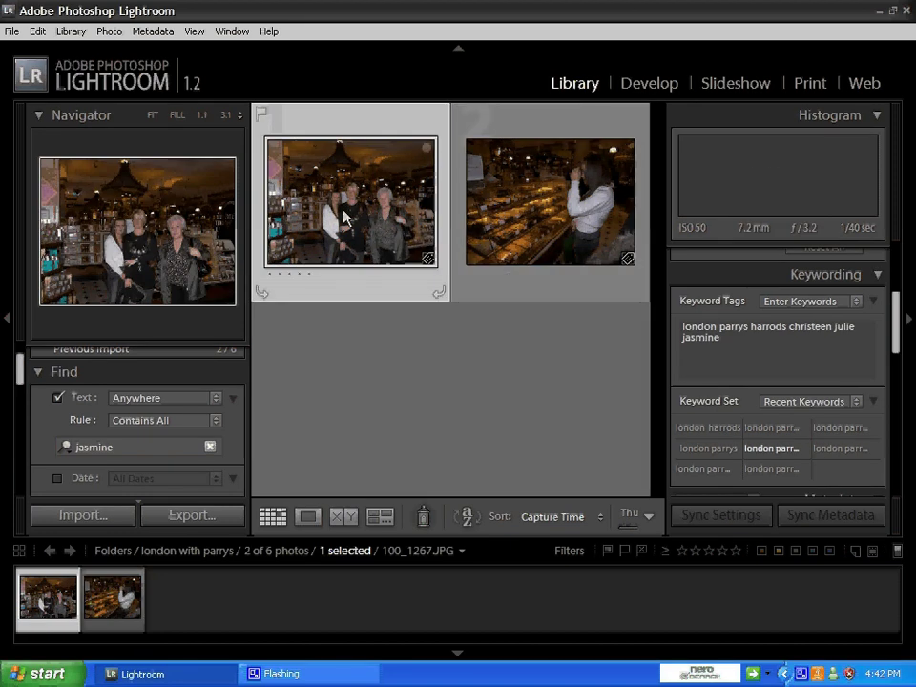
{"action": "double_click", "coordinate": [119, 449]}
{"action": "type", "text": "c"}
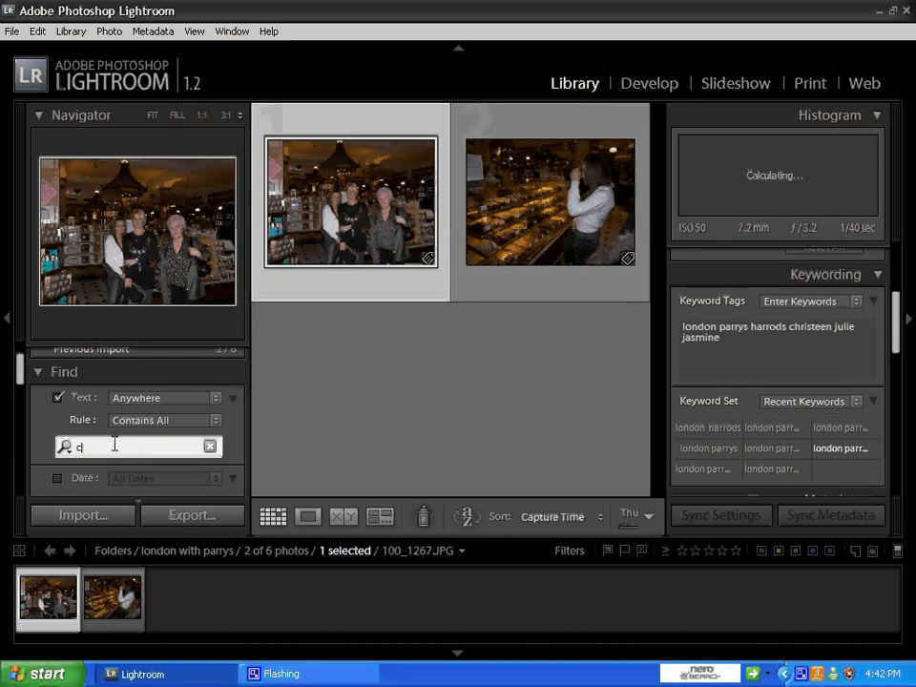
{"action": "type", "text": "hriste"}
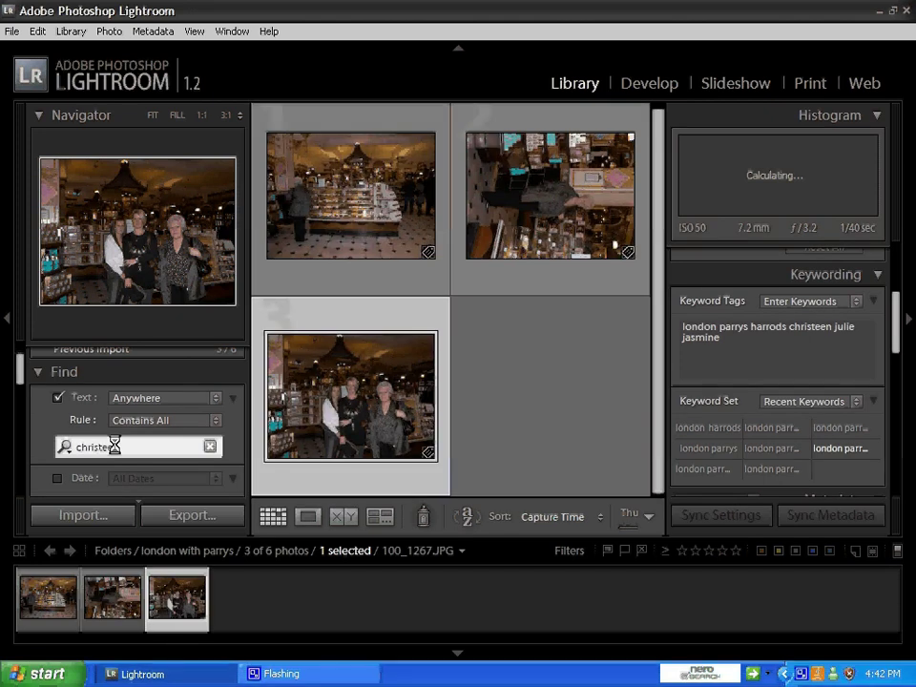
{"action": "type", "text": "en"}
{"action": "left_click_drag", "start_coordinate": [129, 446], "coordinate": [62, 448]}
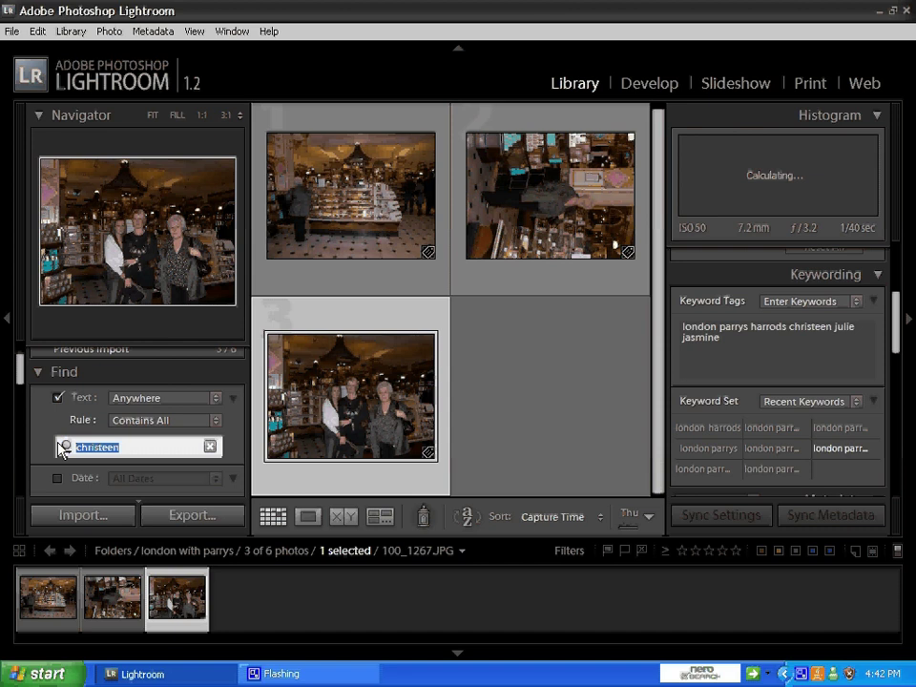
{"action": "type", "text": "harrods"}
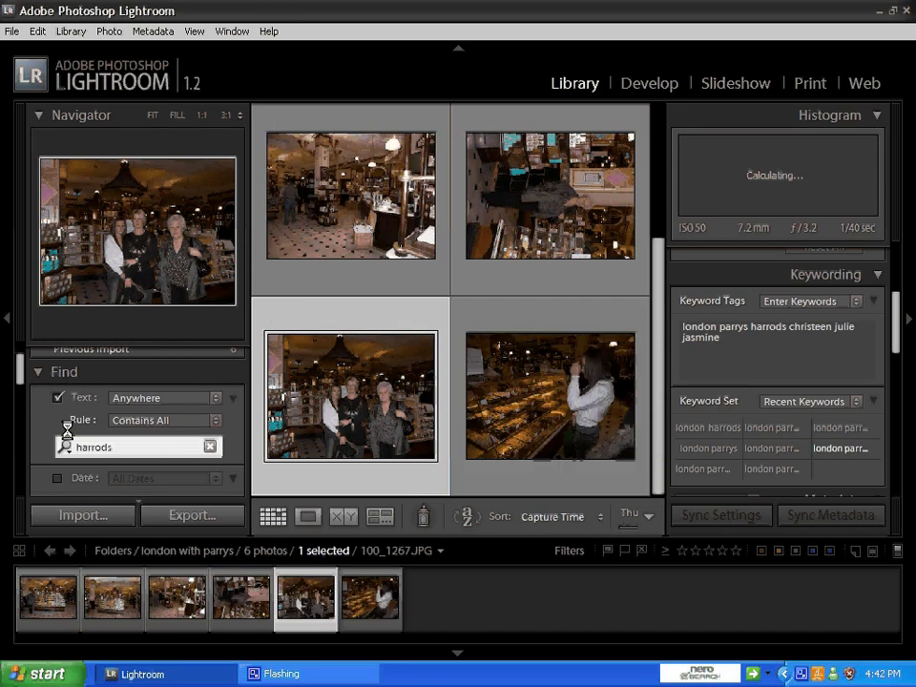